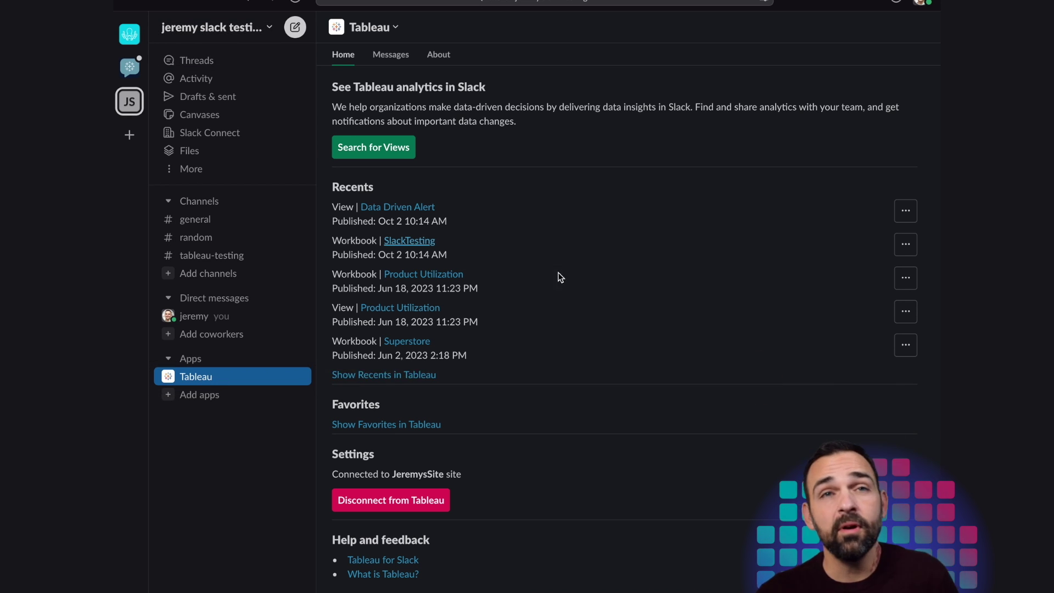
{"action": "left_click", "coordinate": [406, 151]}
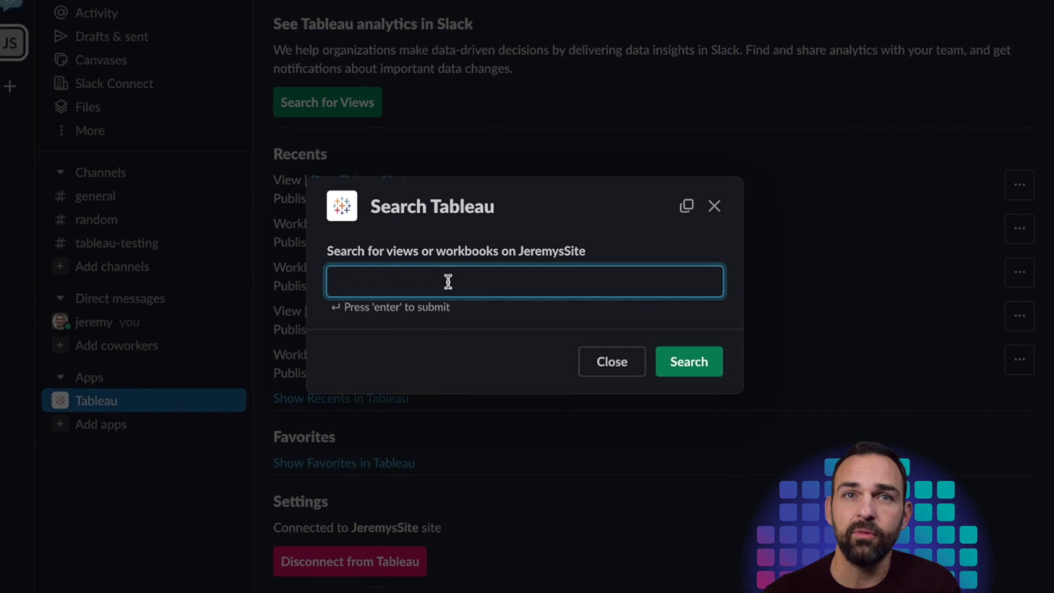
{"action": "type", "text": "slack"}
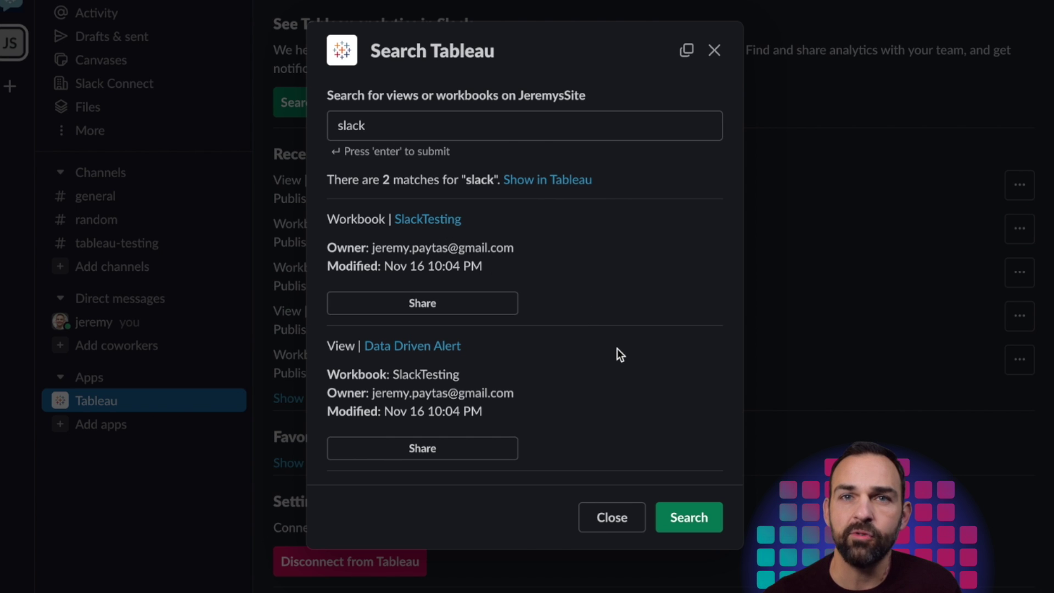
{"action": "left_click", "coordinate": [714, 50]}
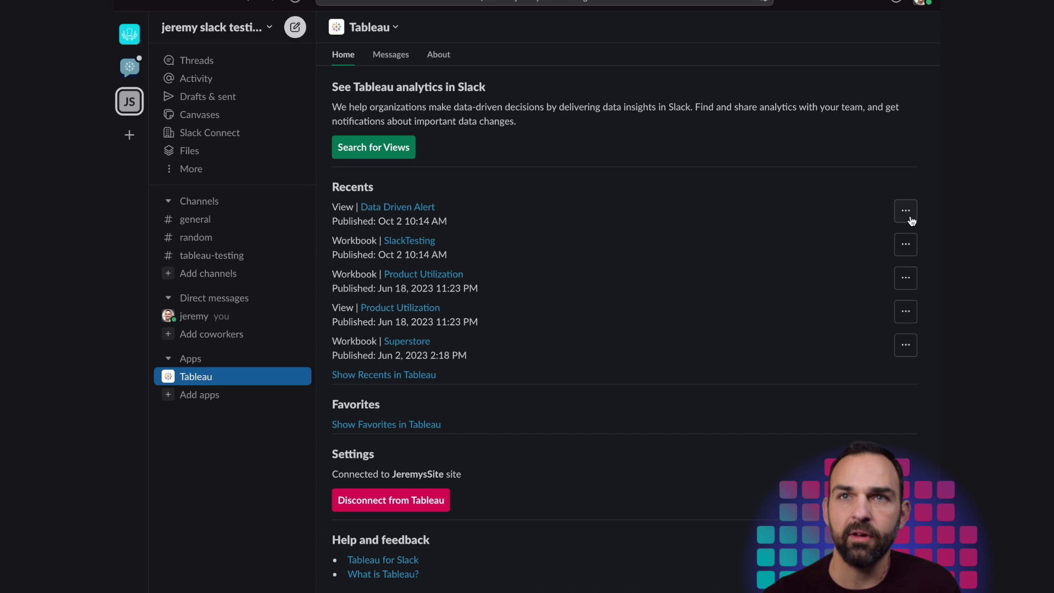
Open the Share window for the SlackTesting workbook, retrying after the first load stalled.
{"action": "left_click", "coordinate": [905, 247]}
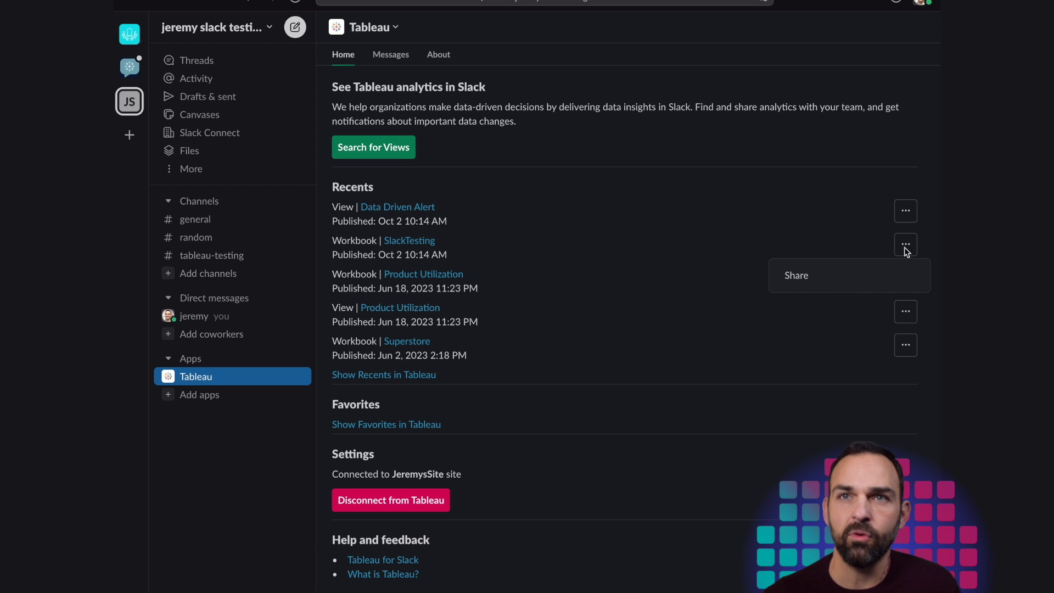
{"action": "left_click", "coordinate": [810, 280]}
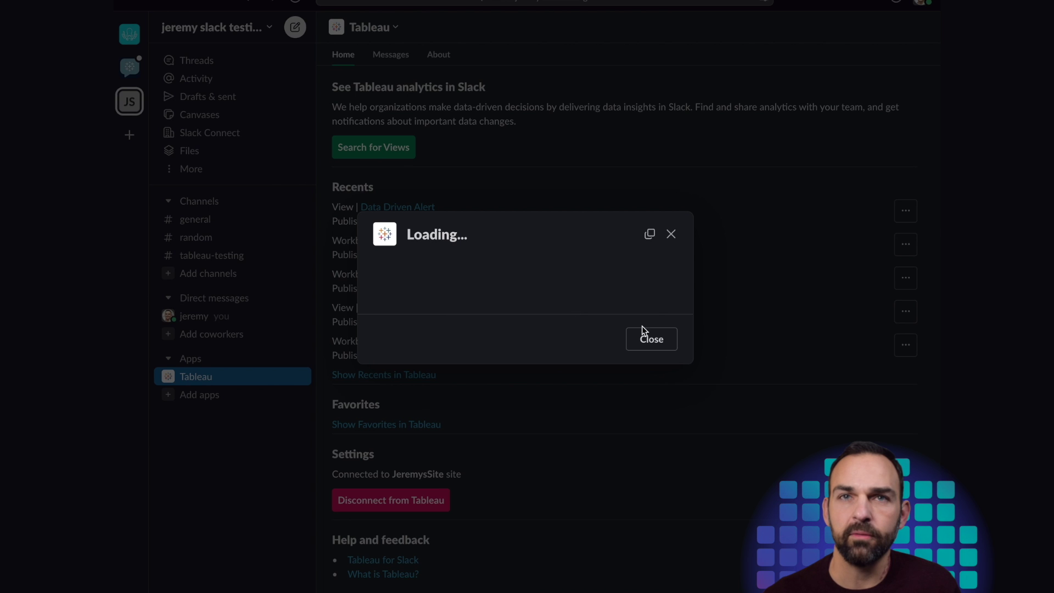
{"action": "left_click", "coordinate": [656, 339]}
{"action": "left_click", "coordinate": [911, 243]}
{"action": "left_click", "coordinate": [806, 280]}
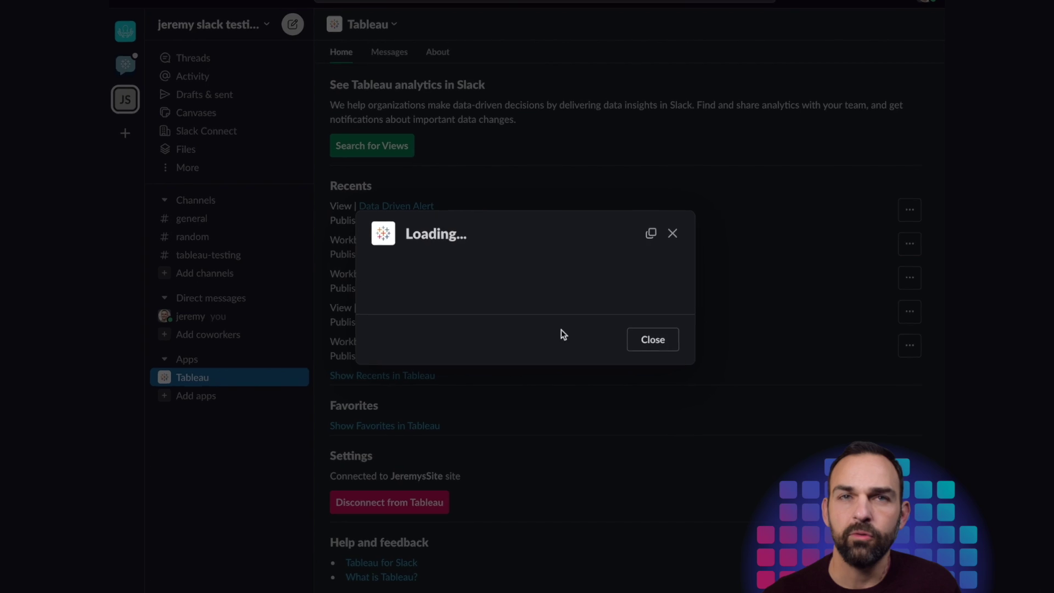
Write 'Hey check this out!', address it to #tableau-testing and send the workbook.
{"action": "left_click", "coordinate": [454, 240]}
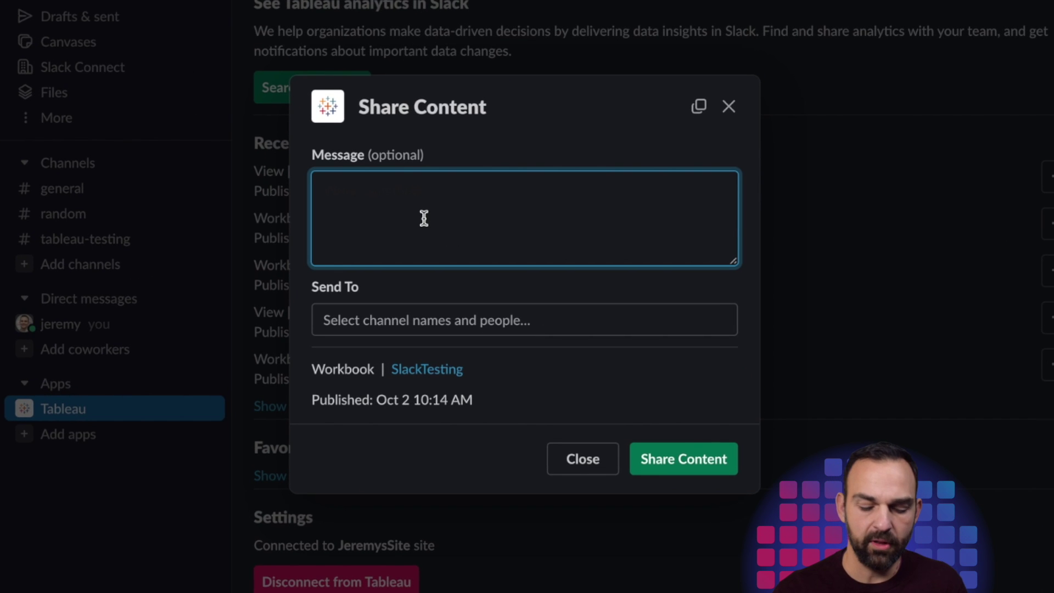
{"action": "type", "text": "Hey CHeck this"}
{"action": "key", "text": "BackSpace"}
{"action": "key", "text": "BackSpace"}
{"action": "key", "text": "BackSpace"}
{"action": "key", "text": "BackSpace"}
{"action": "key", "text": "BackSpace"}
{"action": "key", "text": "BackSpace"}
{"action": "key", "text": "BackSpace"}
{"action": "key", "text": "BackSpace"}
{"action": "key", "text": "BackSpace"}
{"action": "key", "text": "BackSpace"}
{"action": "type", "text": "check this out!"}
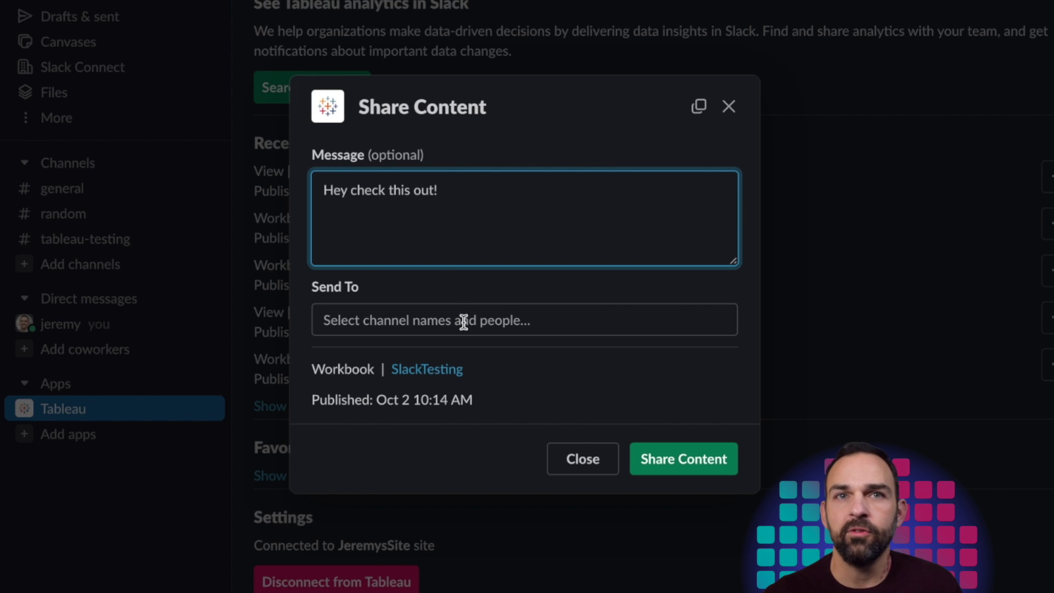
{"action": "left_click", "coordinate": [463, 326]}
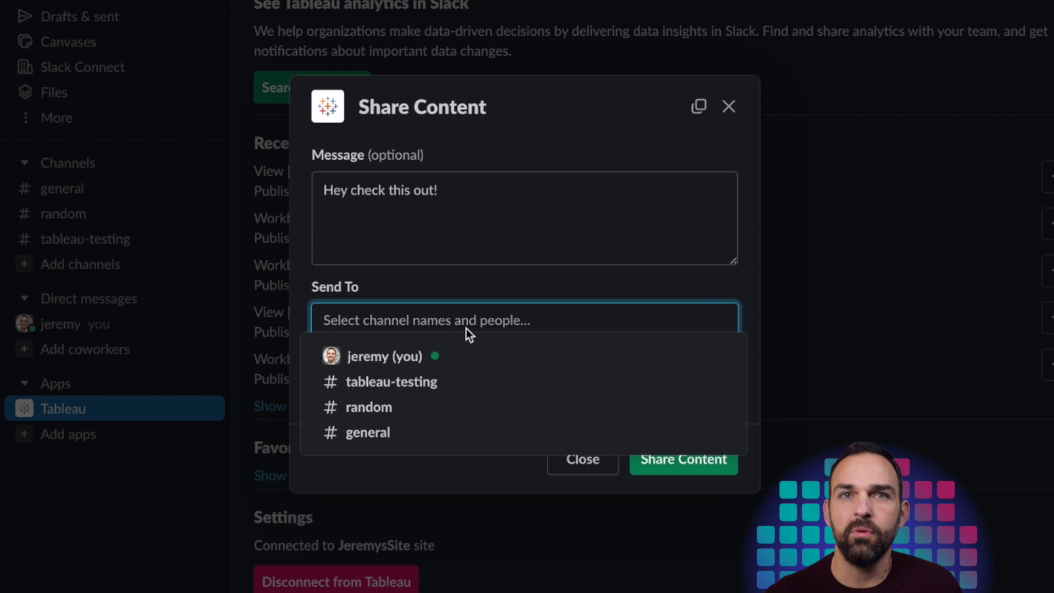
{"action": "left_click", "coordinate": [419, 387]}
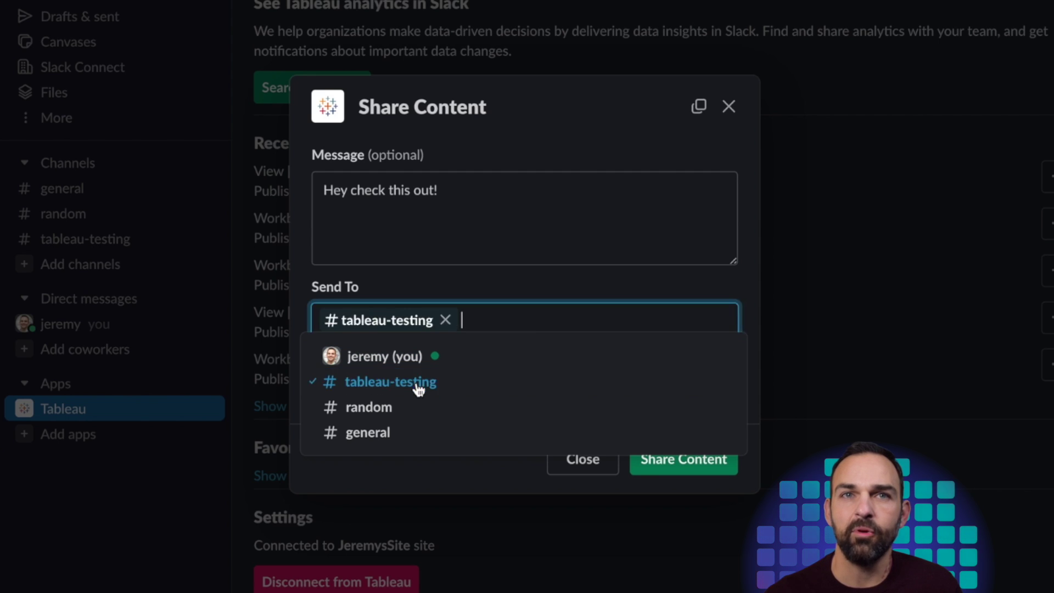
{"action": "left_click", "coordinate": [686, 470]}
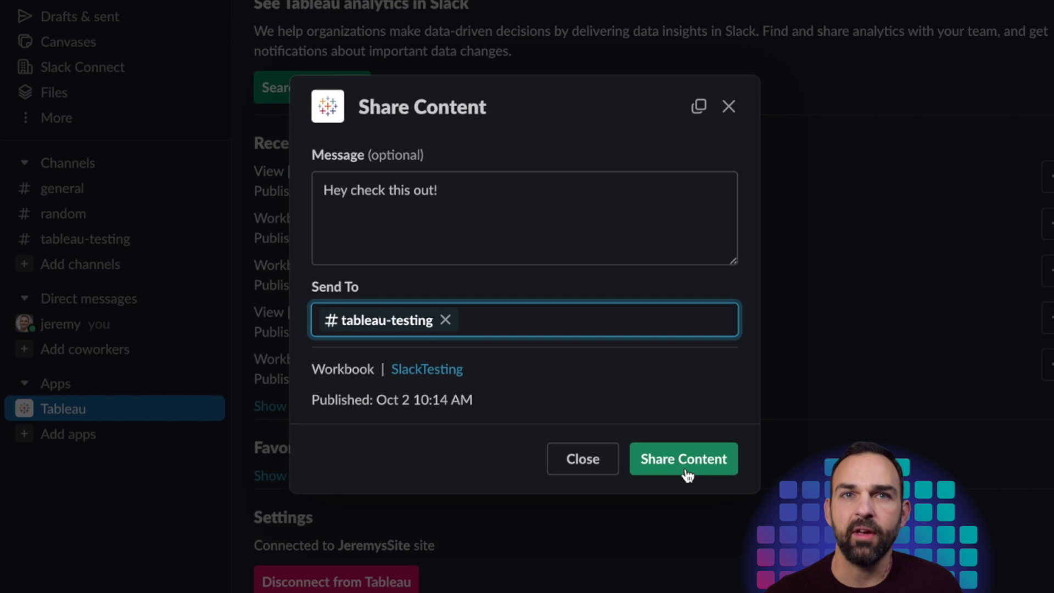
{"action": "left_click", "coordinate": [686, 470]}
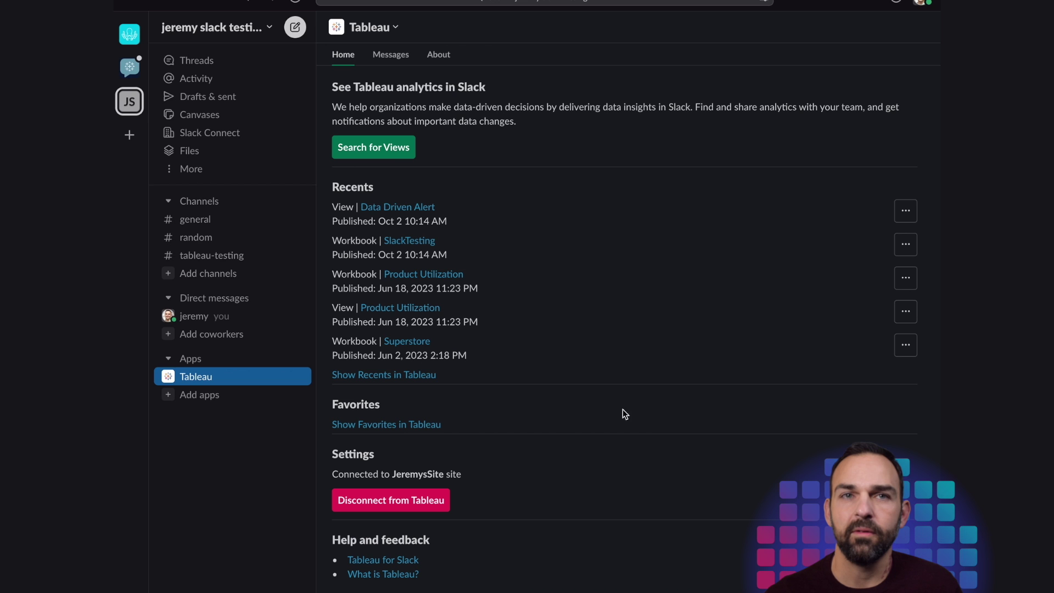
Attach a PNG snapshot to the SlackTesting post in #tableau-testing and view it enlarged.
{"action": "left_click", "coordinate": [228, 266]}
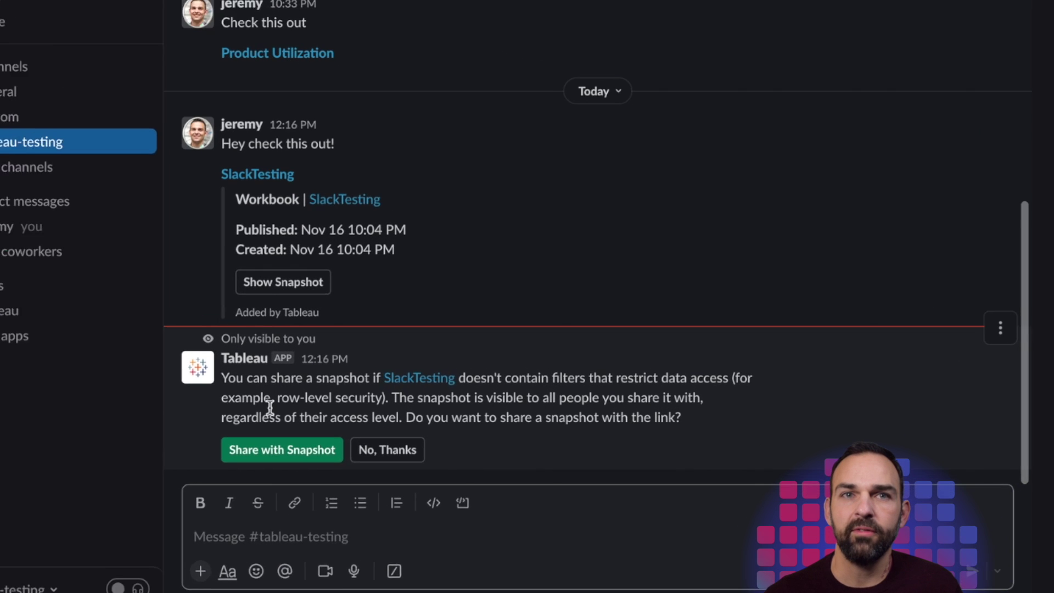
{"action": "left_click", "coordinate": [278, 448]}
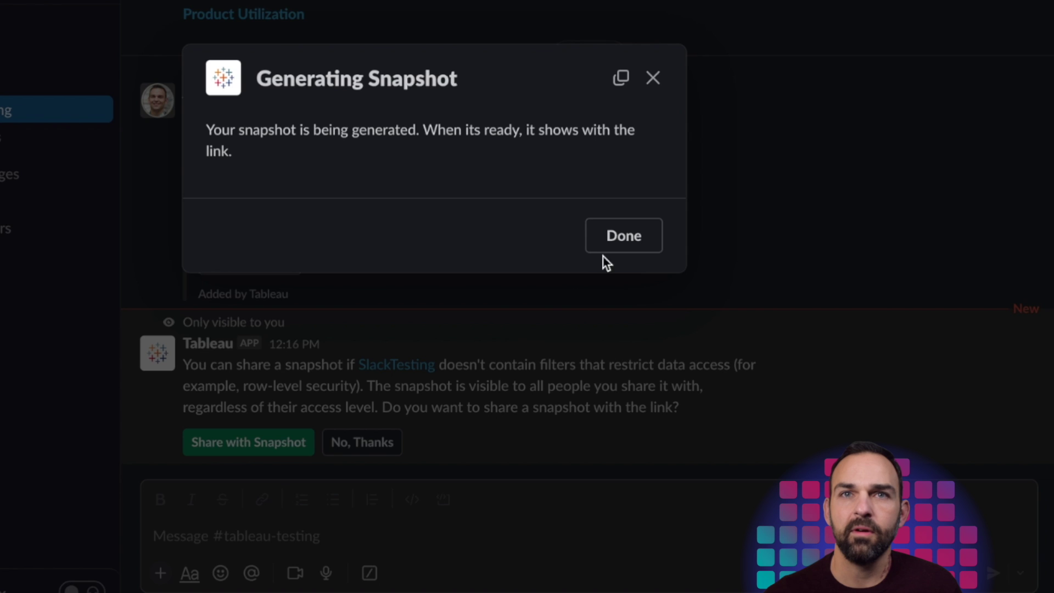
{"action": "left_click", "coordinate": [621, 226]}
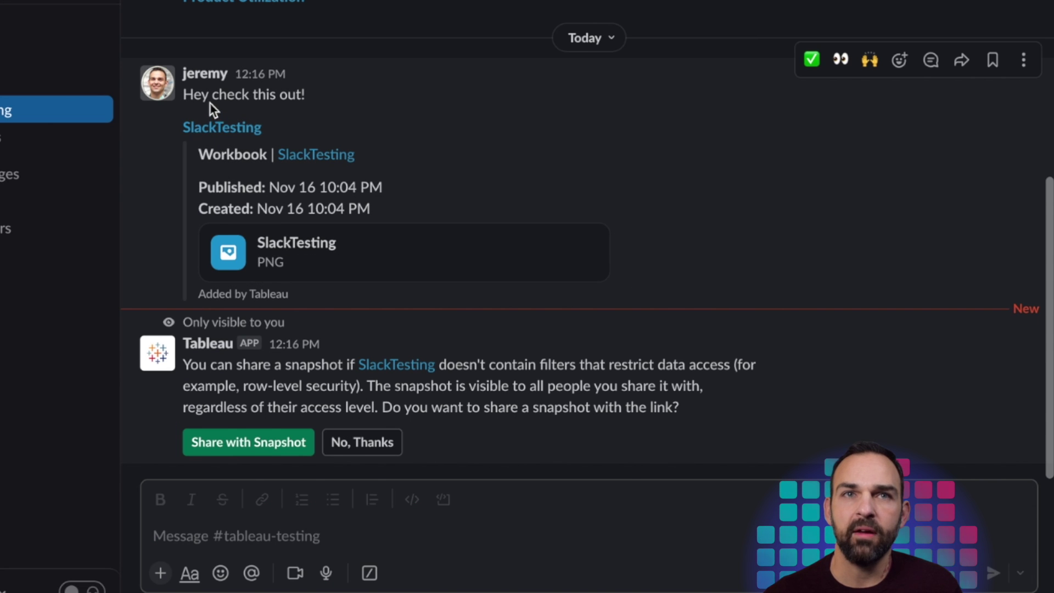
{"action": "mouse_move", "coordinate": [207, 89]}
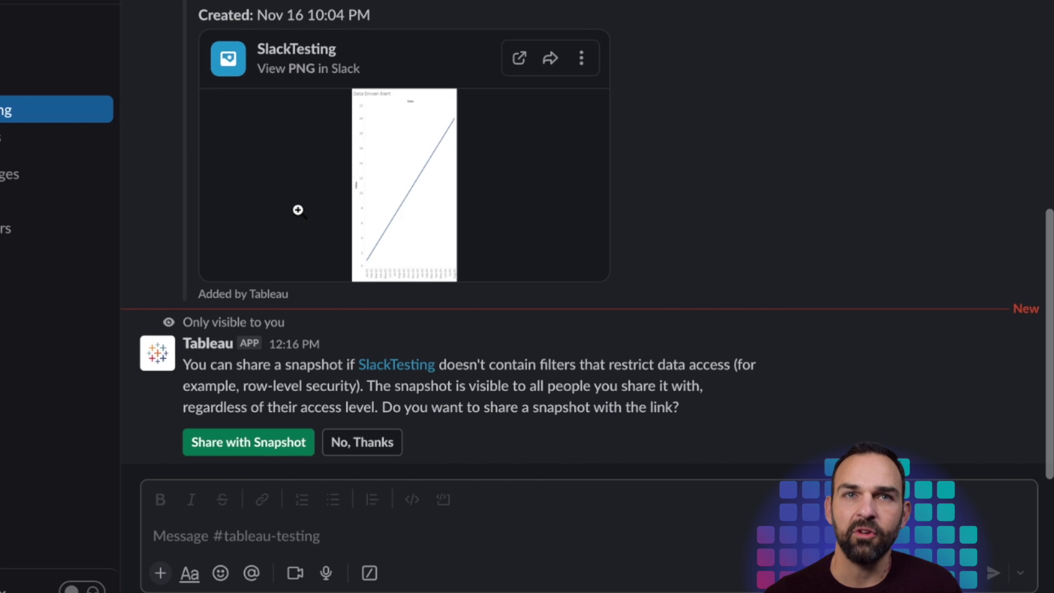
{"action": "left_click", "coordinate": [490, 322]}
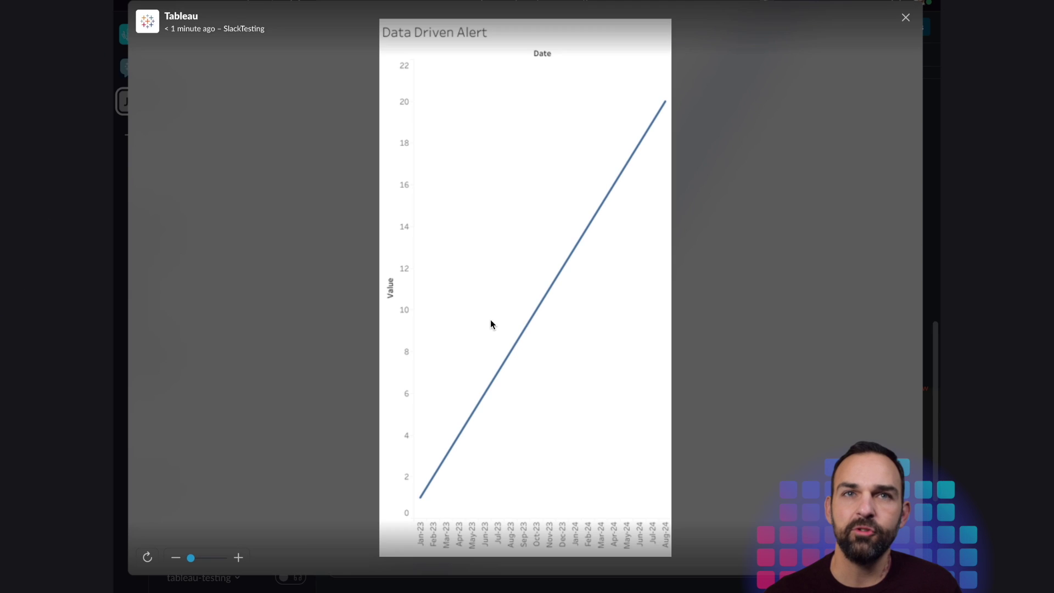
Close the enlarged SlackTesting snapshot preview in Slack.
{"action": "left_click", "coordinate": [906, 18]}
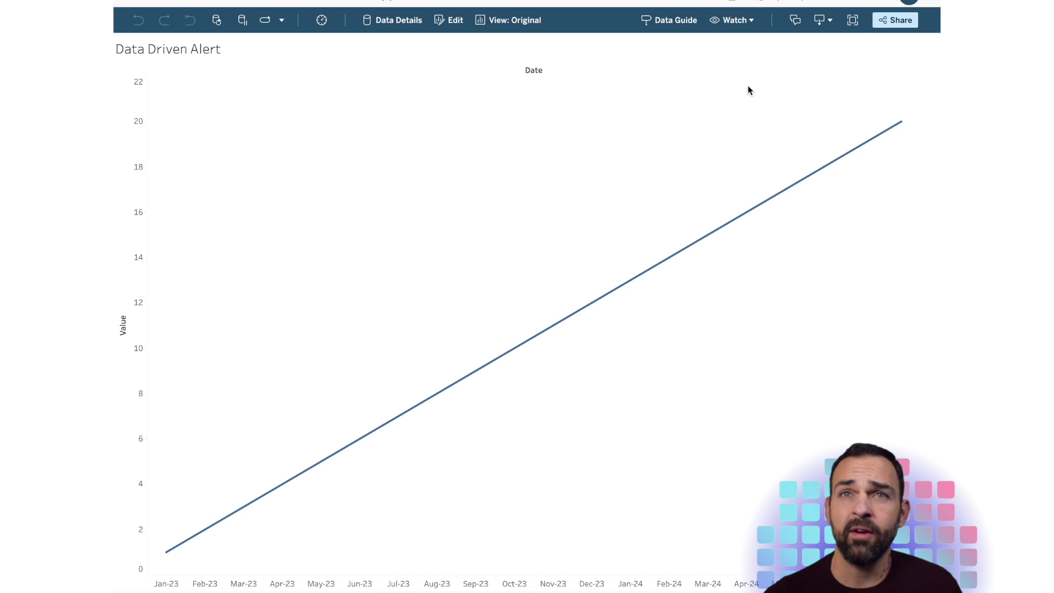
Create a data alert on the Value axis for above or equal to 14, sent once.
{"action": "left_click", "coordinate": [751, 21]}
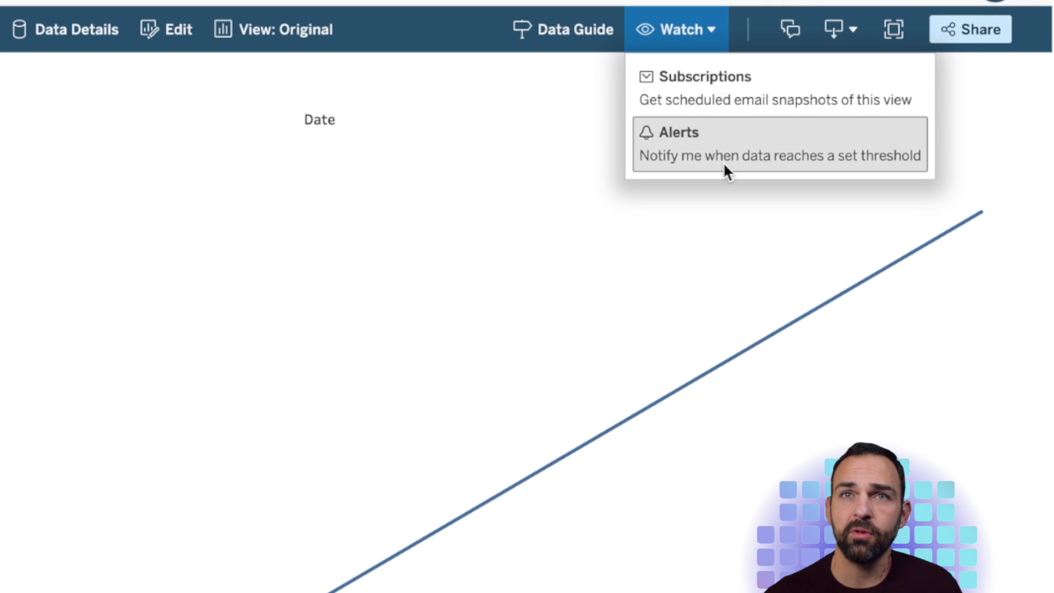
{"action": "left_click", "coordinate": [718, 150]}
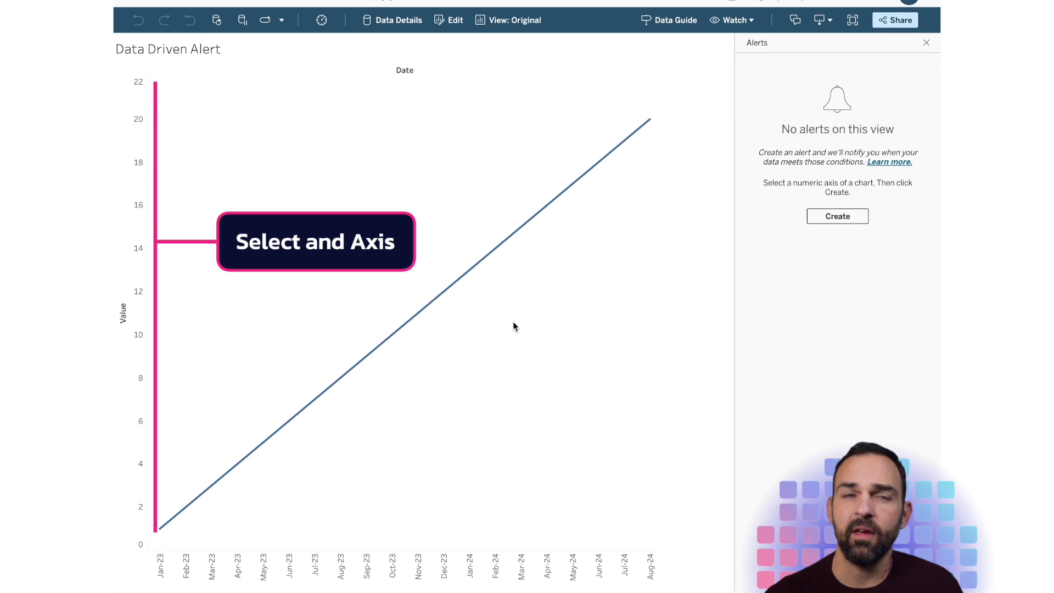
{"action": "left_click", "coordinate": [122, 220]}
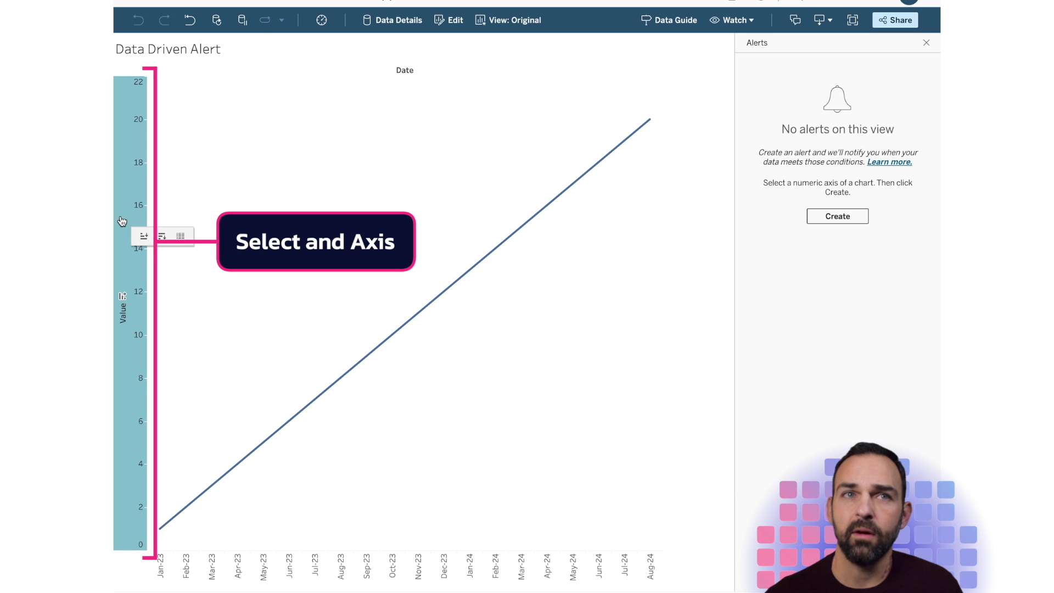
{"action": "left_click", "coordinate": [841, 217]}
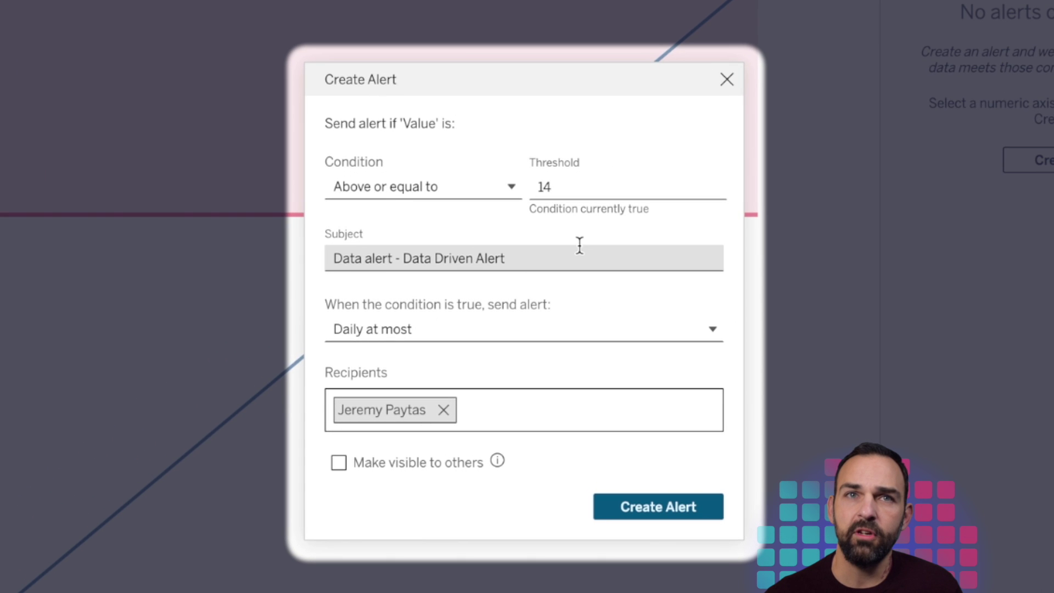
{"action": "left_click", "coordinate": [475, 335]}
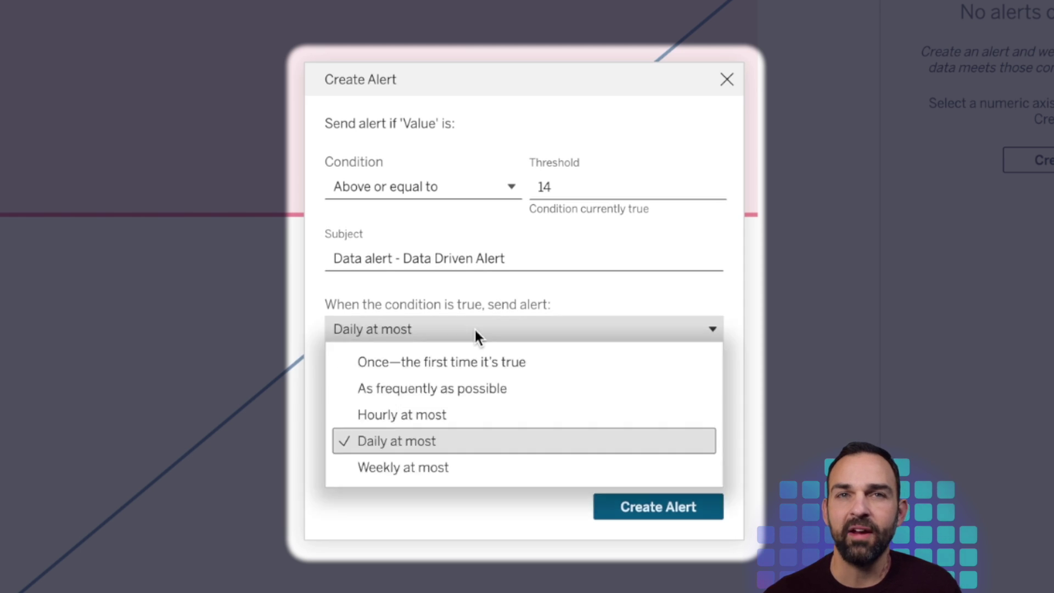
{"action": "left_click", "coordinate": [471, 375]}
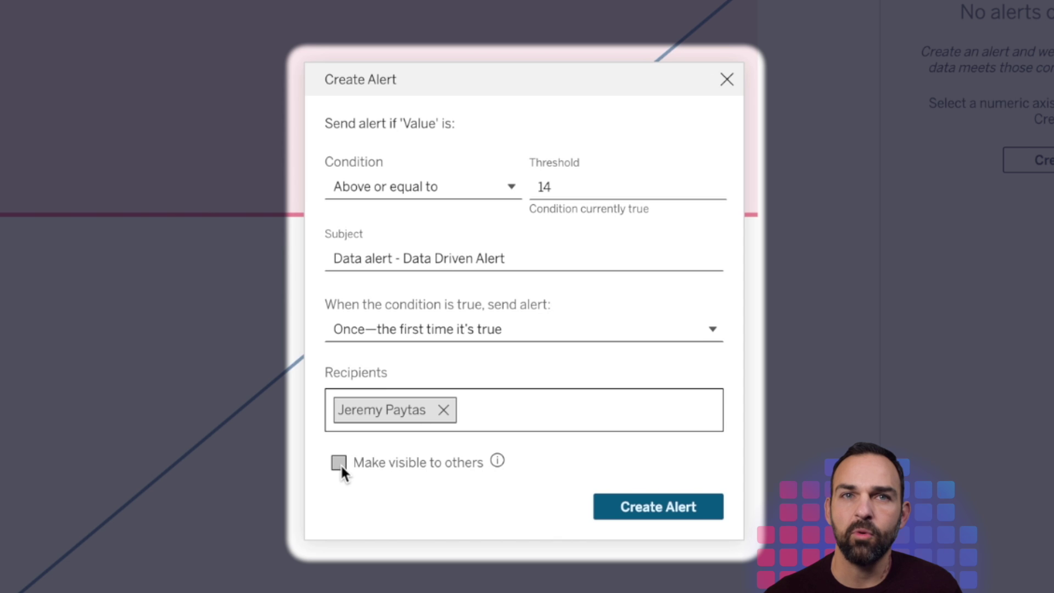
{"action": "left_click", "coordinate": [655, 508]}
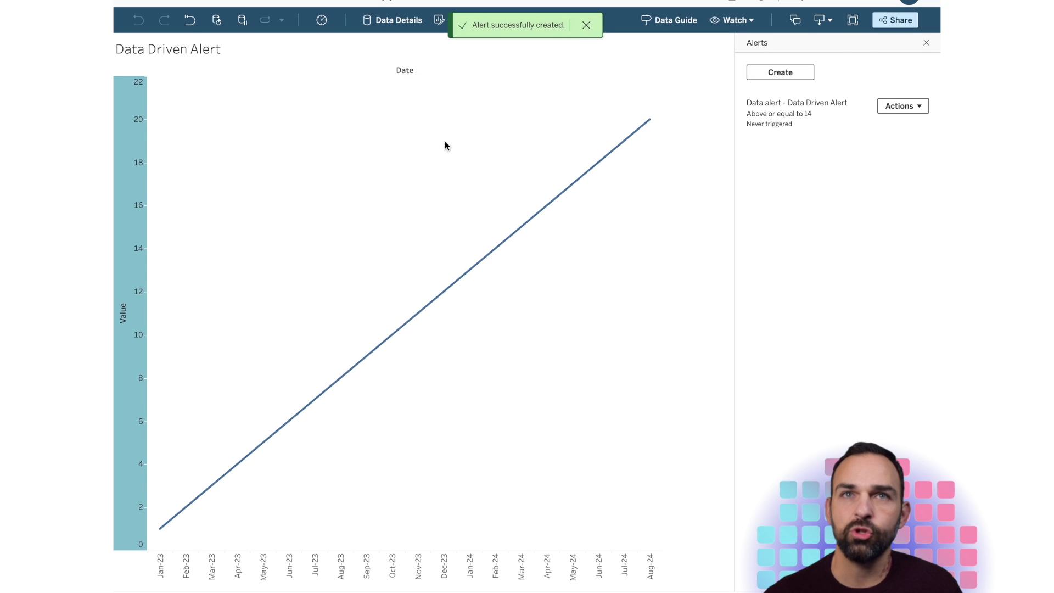
Open the Tableau app's Messages in Slack to see the 'Value was above or equal to 14' alert.
{"action": "left_click", "coordinate": [586, 26]}
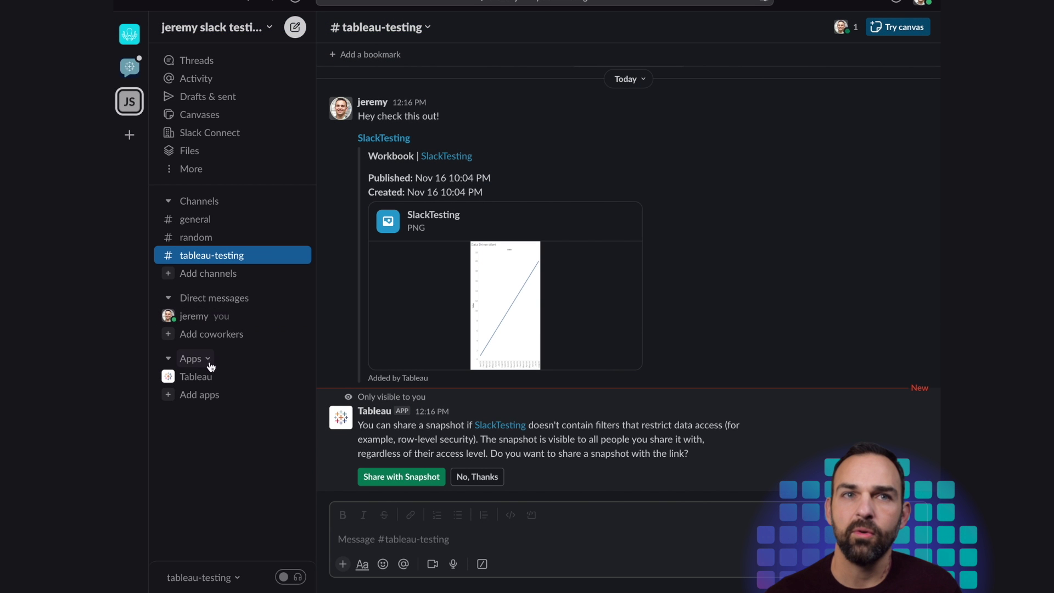
{"action": "left_click", "coordinate": [204, 381]}
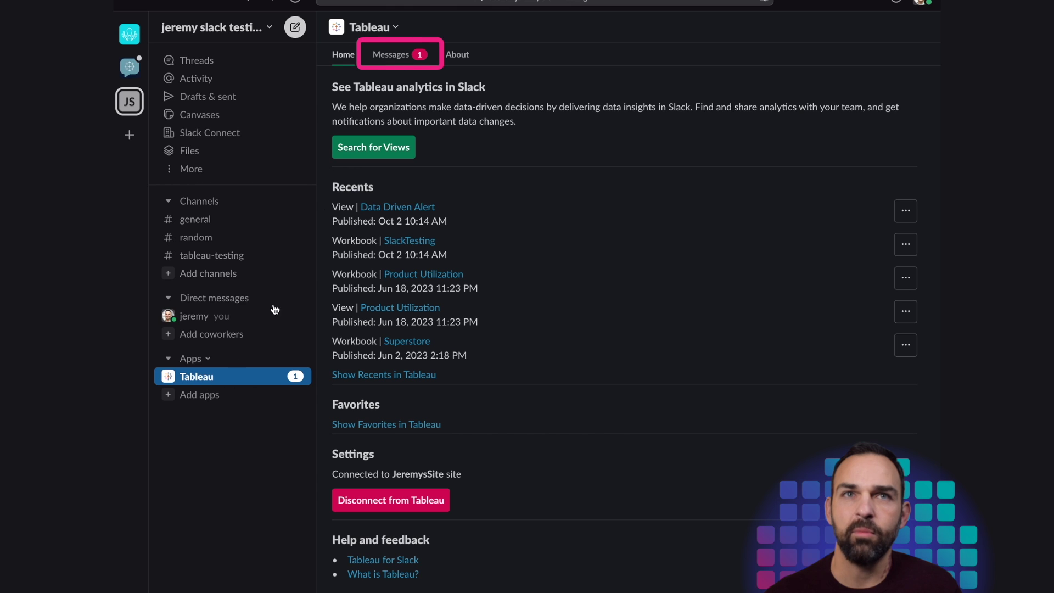
{"action": "left_click", "coordinate": [402, 52]}
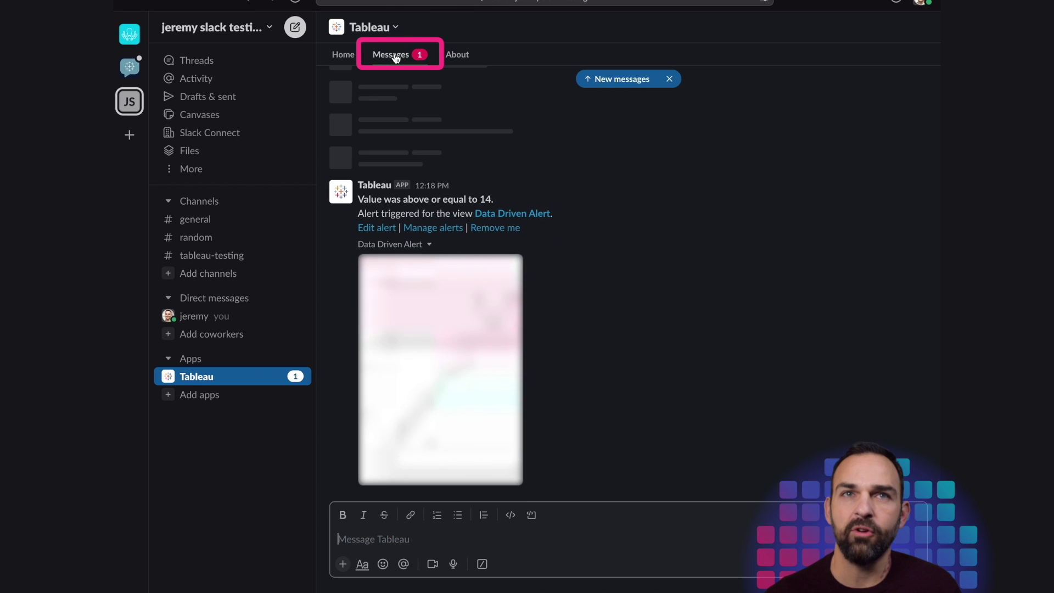